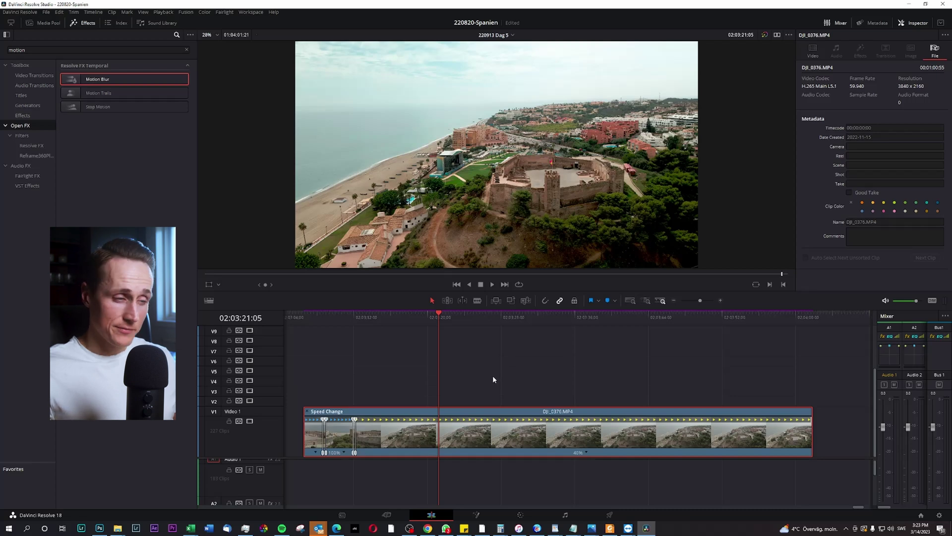
# Scrub the playhead on the castle drone clip to about 02:03:23:00.
pyautogui.moveTo(442, 317)
pyautogui.mouseDown()
pyautogui.moveTo(428, 320)
pyautogui.moveTo(456, 323)
pyautogui.mouseUp()
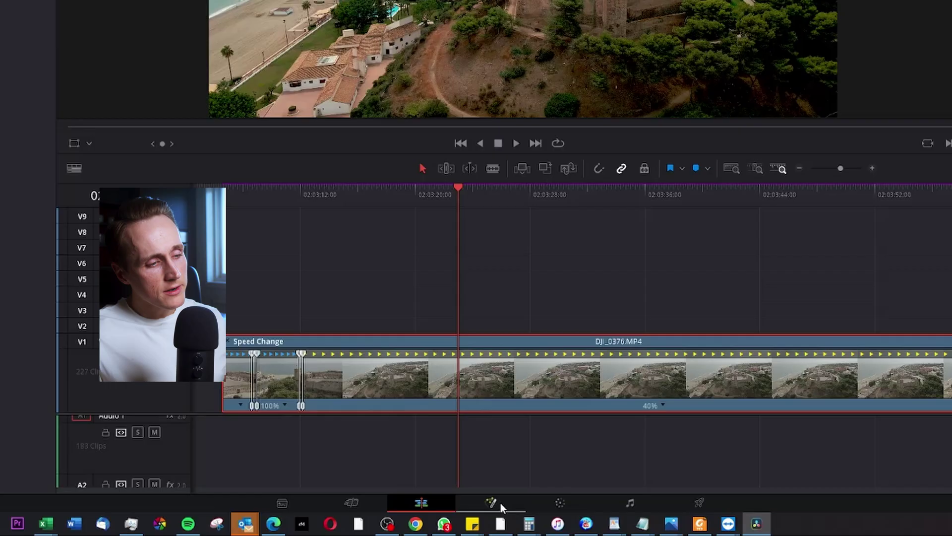
# In Fusion, add a Background node, move MediaIn1, then delete the misplaced Background and Merge nodes.
pyautogui.click(501, 503)
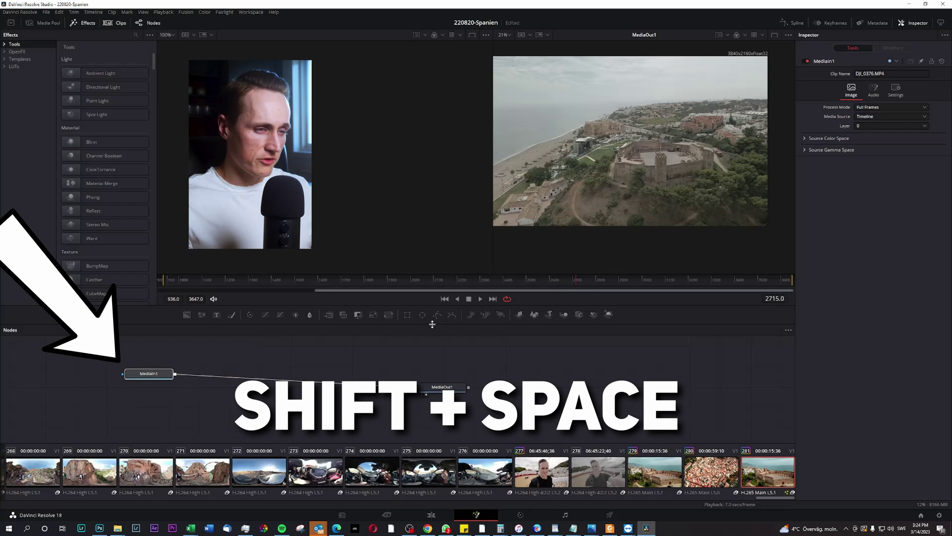
pyautogui.hotkey('shift', 'space')
pyautogui.write('paint')
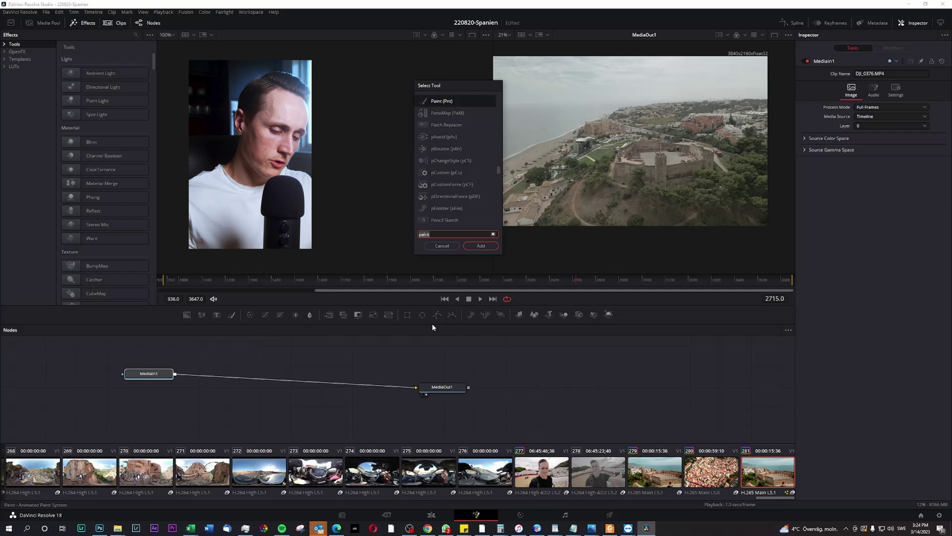
pyautogui.press('BackSpace')
pyautogui.press('BackSpace')
pyautogui.press('BackSpace')
pyautogui.press('BackSpace')
pyautogui.press('BackSpace')
pyautogui.write('background')
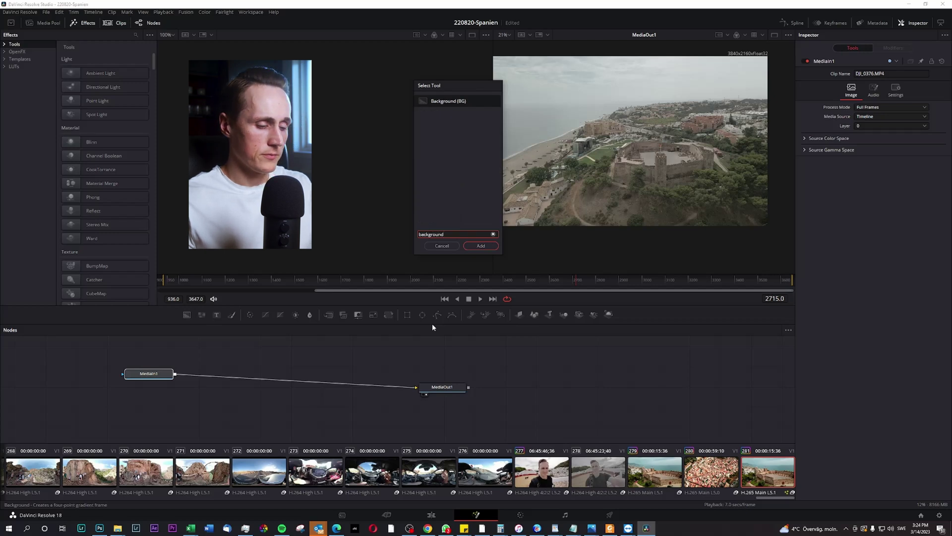
pyautogui.press('Return')
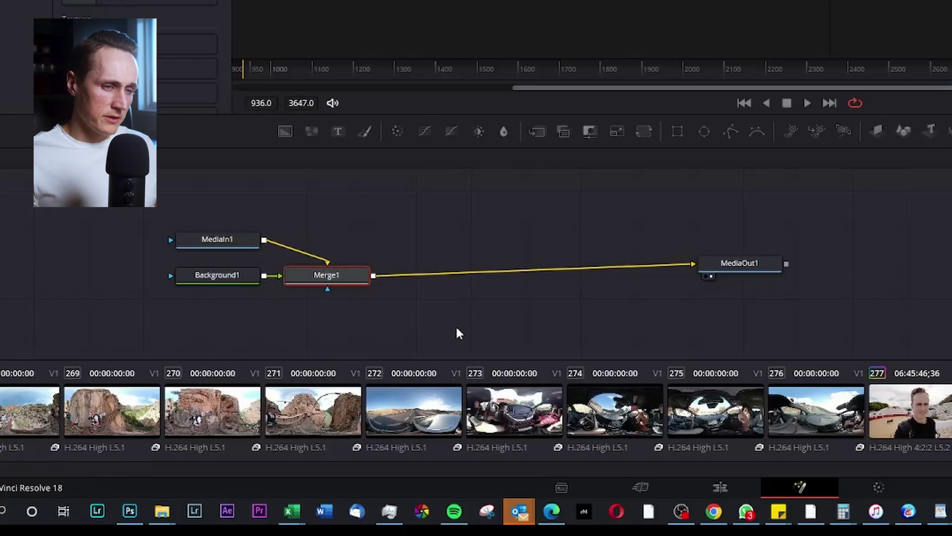
pyautogui.moveTo(217, 239); pyautogui.dragTo(266, 211)
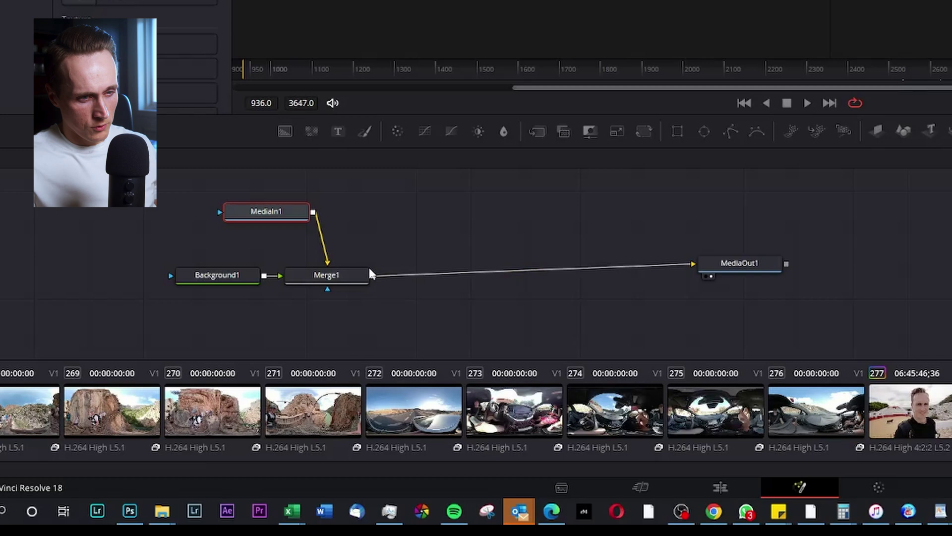
pyautogui.moveTo(368, 266); pyautogui.dragTo(233, 283)
pyautogui.press('Delete')
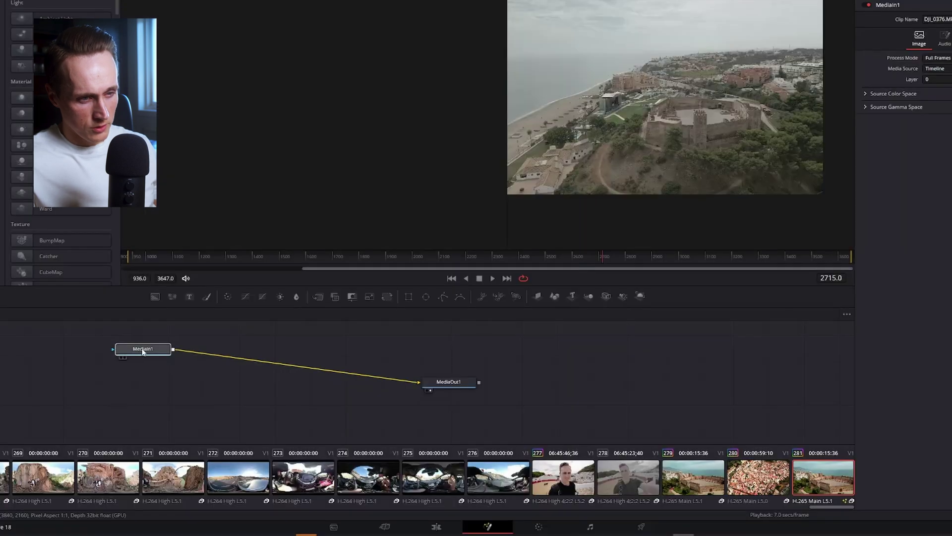
# With MediaIn1 selected, add Background1, merged with the footage through Merge1.
pyautogui.click(162, 379)
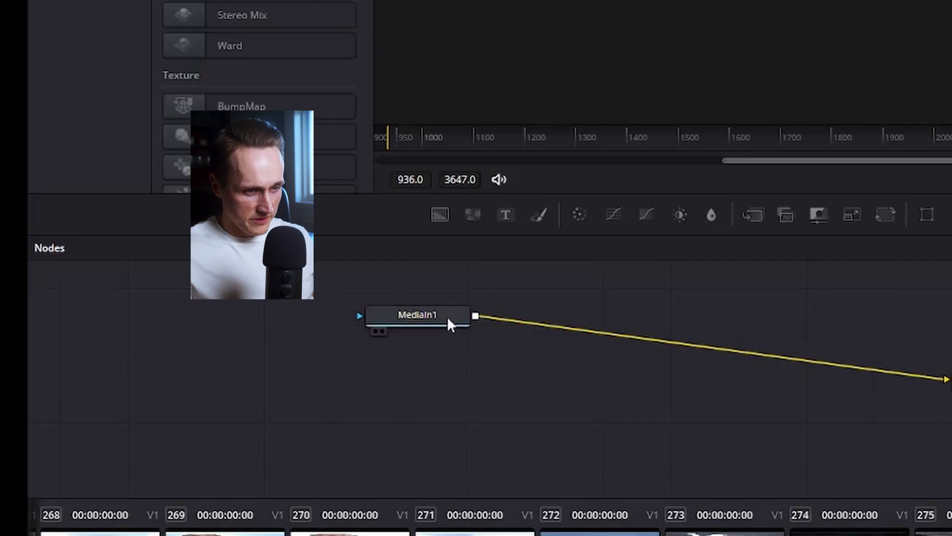
pyautogui.click(447, 317)
pyautogui.hotkey('shift', 'space')
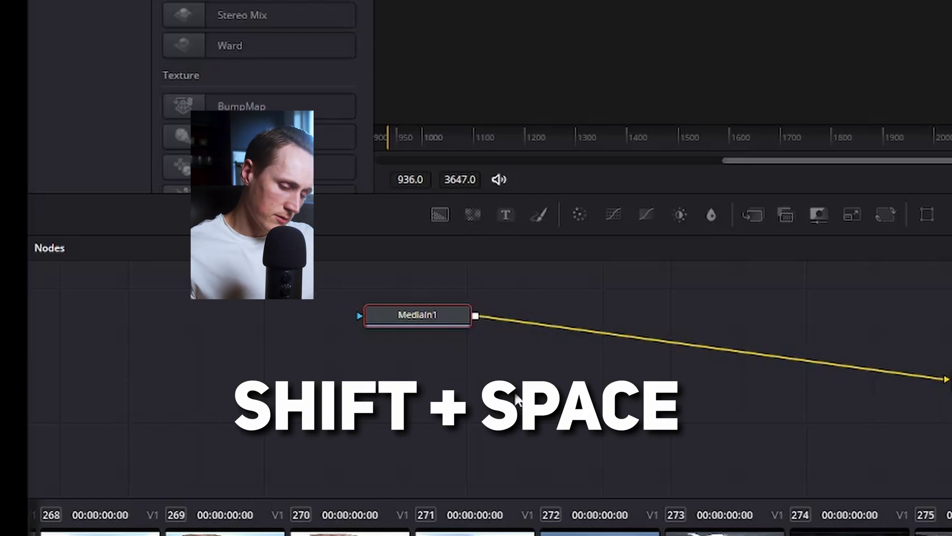
pyautogui.write('backk')
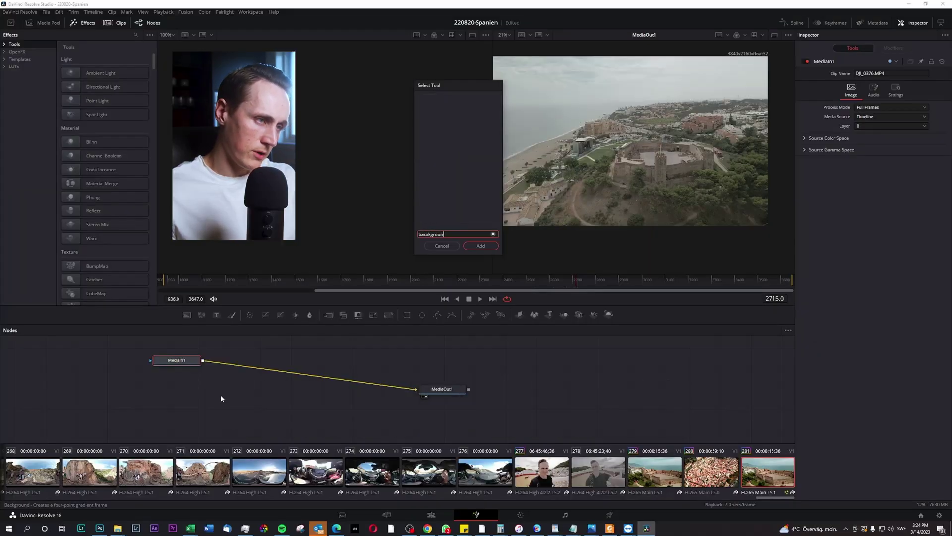
pyautogui.press('BackSpace')
pyautogui.write('gr')
pyautogui.press('Return')
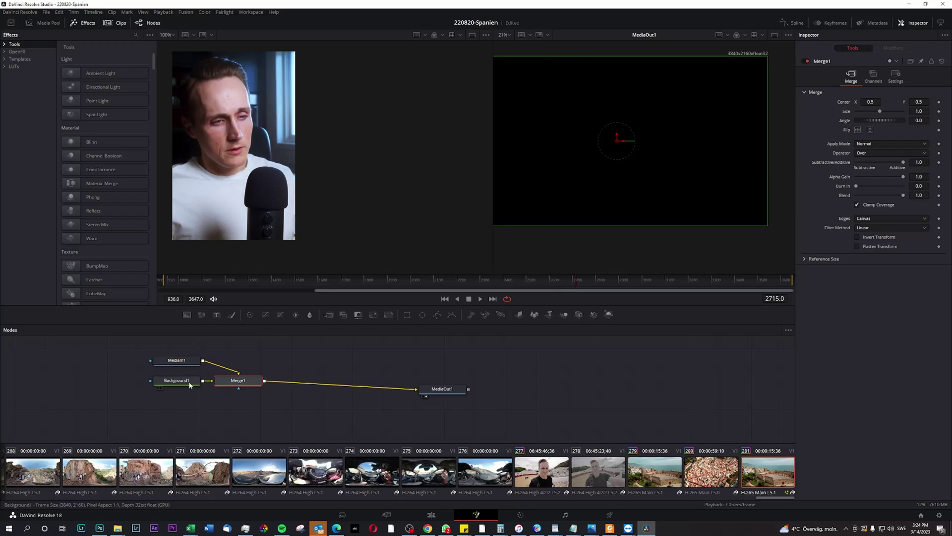
# Insert a Paint1 node after Background1 and rearrange the nodes below Merge1.
pyautogui.moveTo(192, 379); pyautogui.dragTo(171, 390)
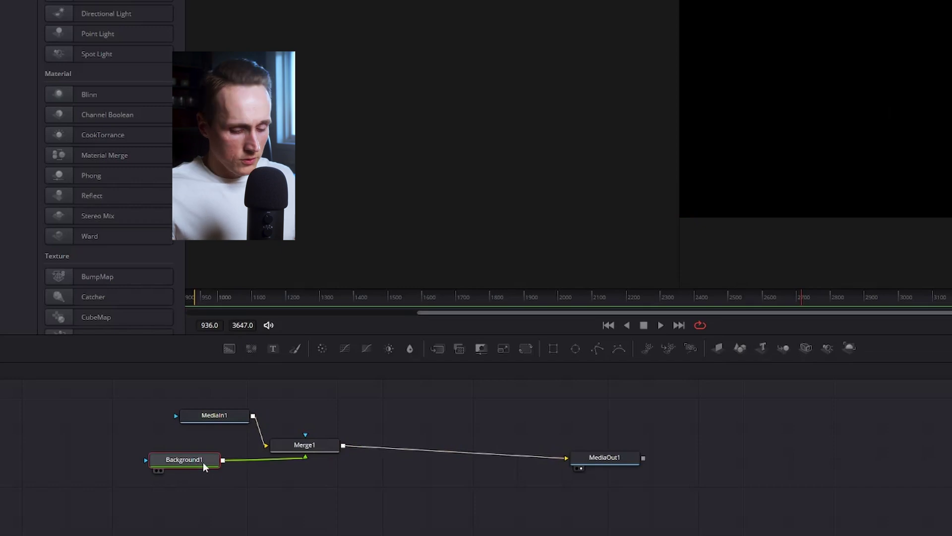
pyautogui.hotkey('shift', 'space')
pyautogui.write('backgr')
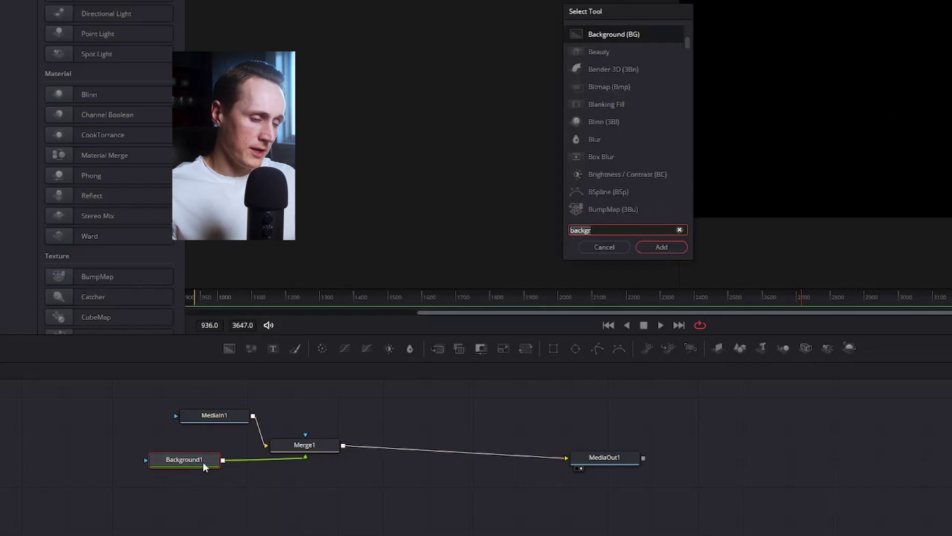
pyautogui.write('paint')
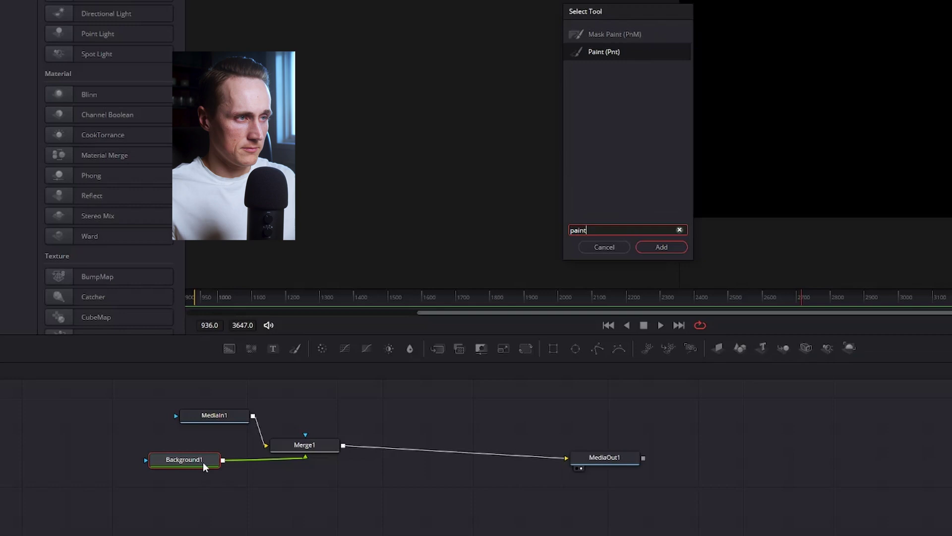
pyautogui.press('Return')
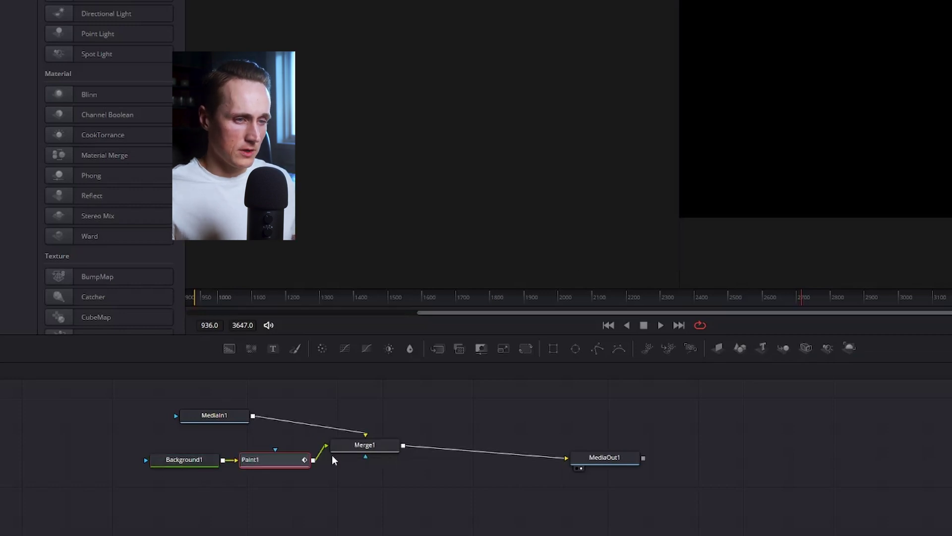
pyautogui.moveTo(141, 448)
pyautogui.mouseDown()
pyautogui.moveTo(261, 475)
pyautogui.moveTo(188, 463)
pyautogui.mouseUp()
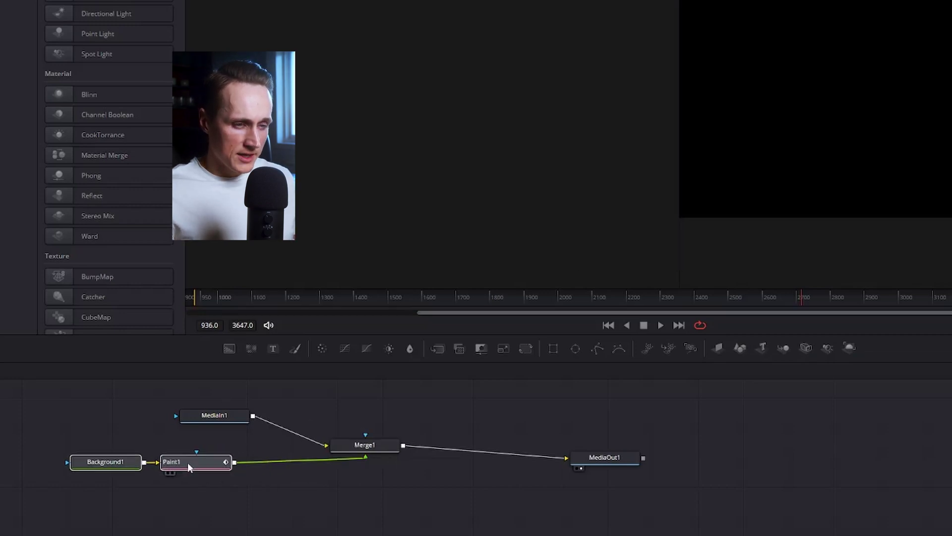
pyautogui.click(242, 494)
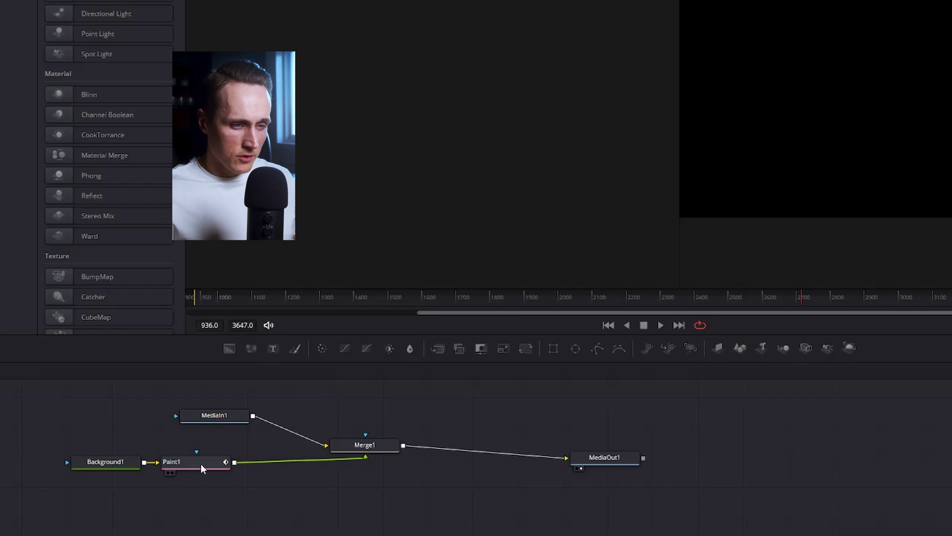
# Add a Soft Glow node after Paint1.
pyautogui.click(200, 462)
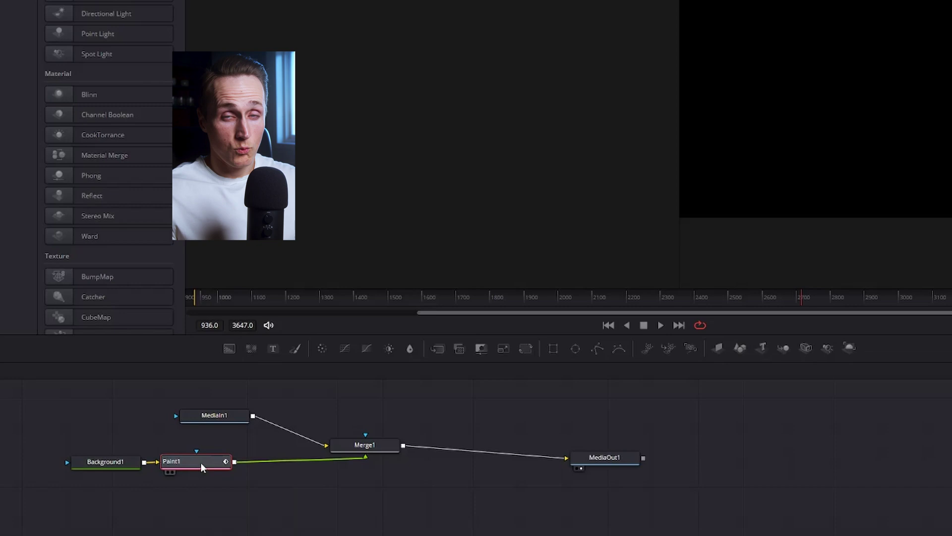
pyautogui.hotkey('shift', 'space')
pyautogui.write('paint')
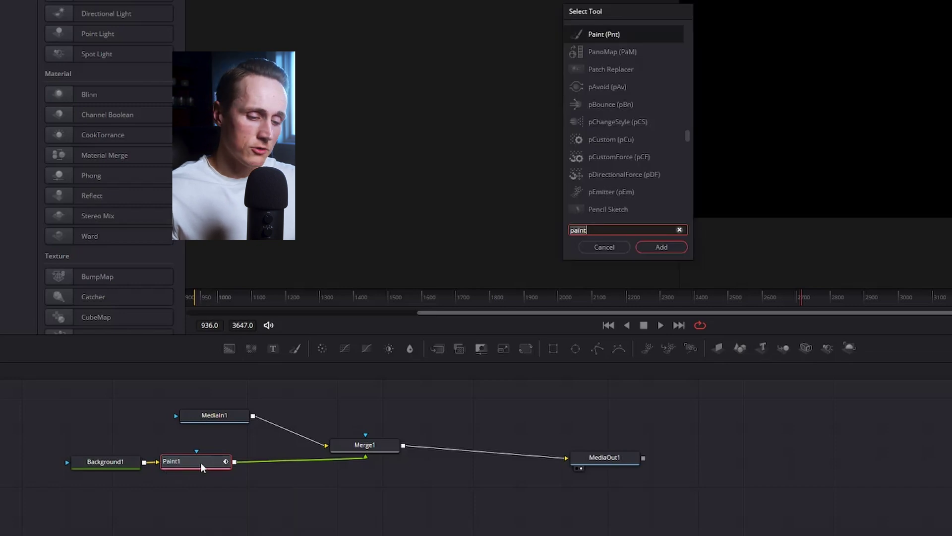
pyautogui.press('BackSpace')
pyautogui.press('BackSpace')
pyautogui.press('BackSpace')
pyautogui.press('BackSpace')
pyautogui.press('BackSpace')
pyautogui.write('glow')
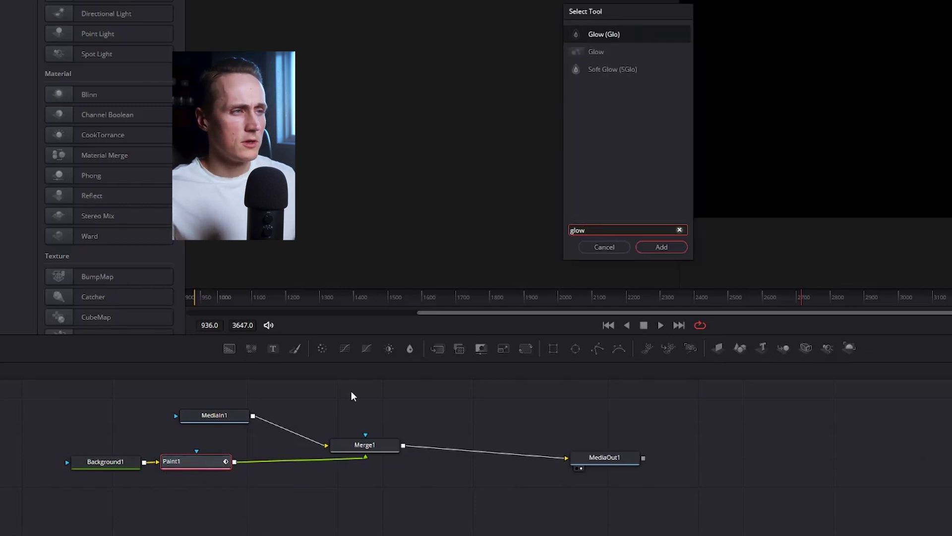
pyautogui.click(627, 73)
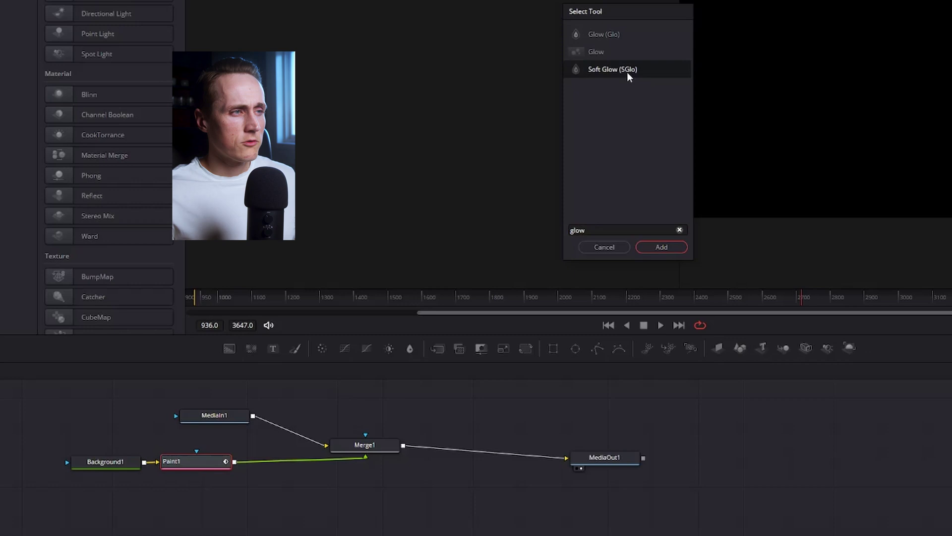
pyautogui.click(668, 245)
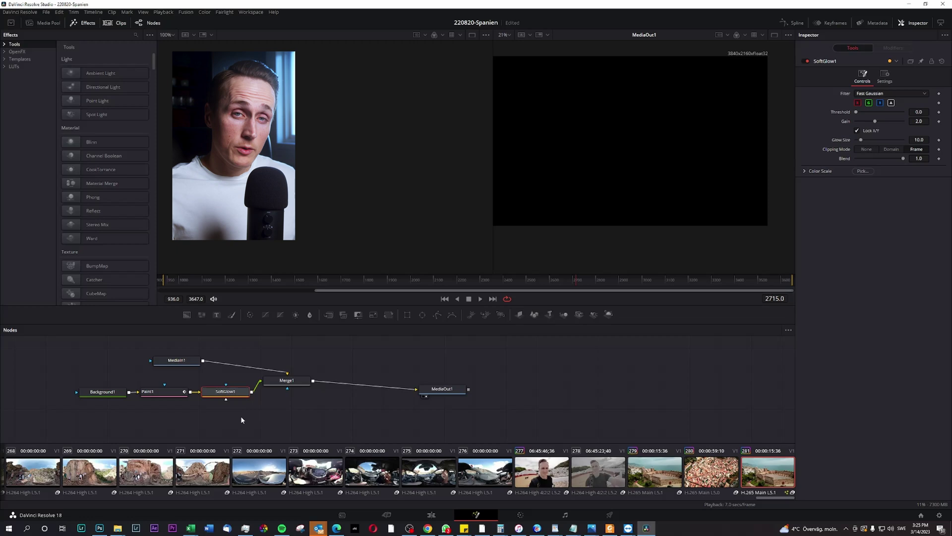
# Lower Background1's alpha to 0.0 so the castle footage shows through.
pyautogui.click(104, 396)
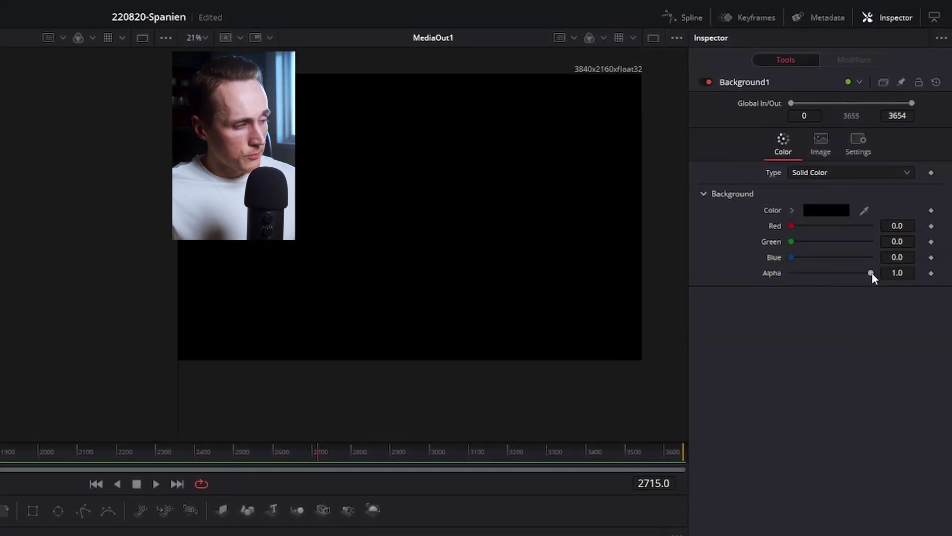
pyautogui.moveTo(872, 273); pyautogui.dragTo(687, 276)
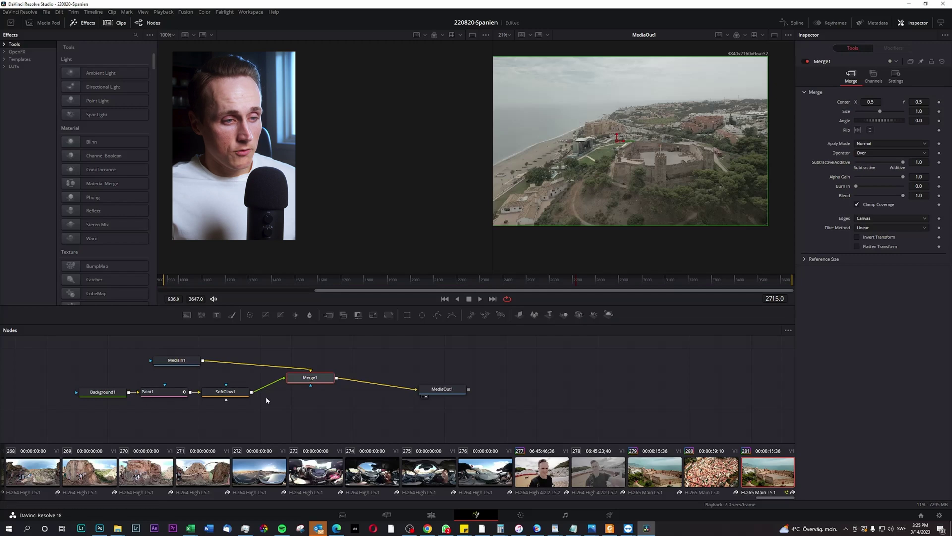
pyautogui.moveTo(266, 400); pyautogui.dragTo(142, 386)
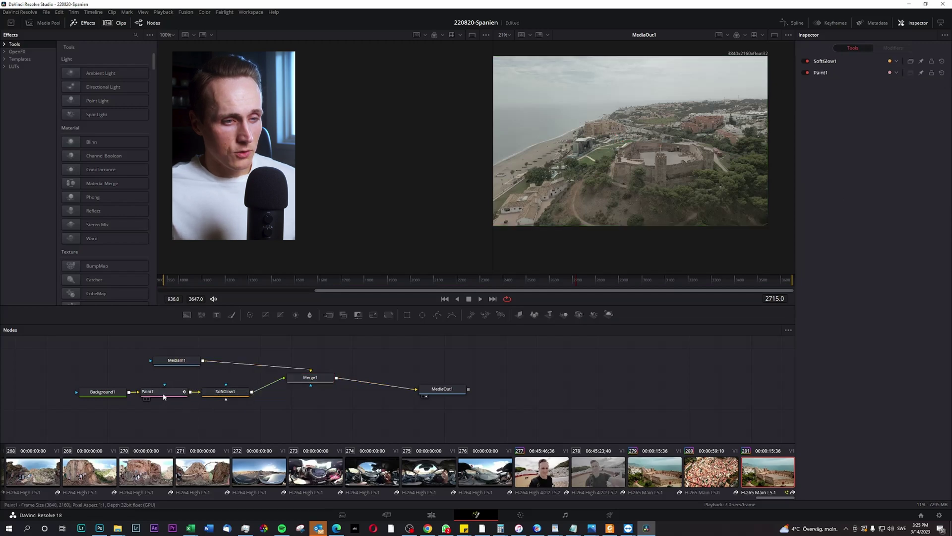
# On Paint1, add a PolylineStroke point above the castle and curve it into an arch toward the sea.
pyautogui.click(164, 394)
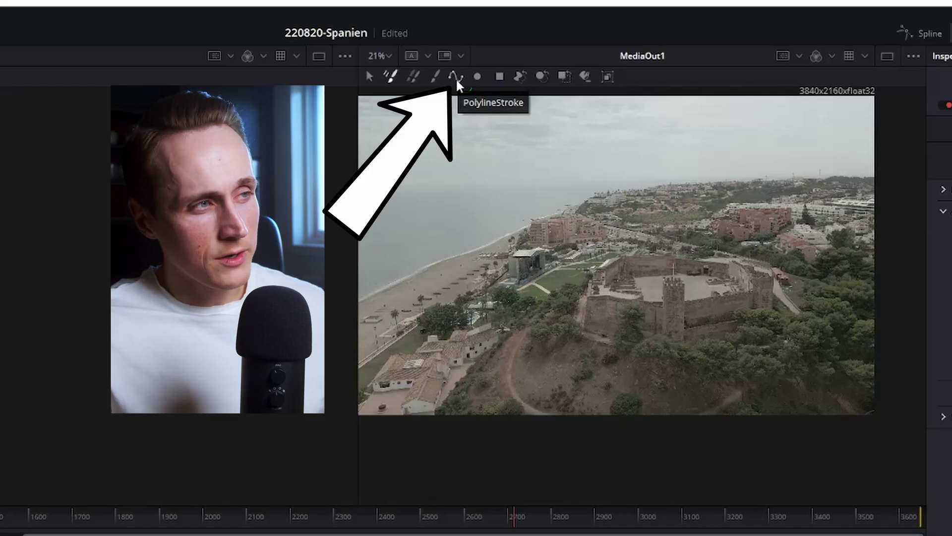
pyautogui.click(455, 77)
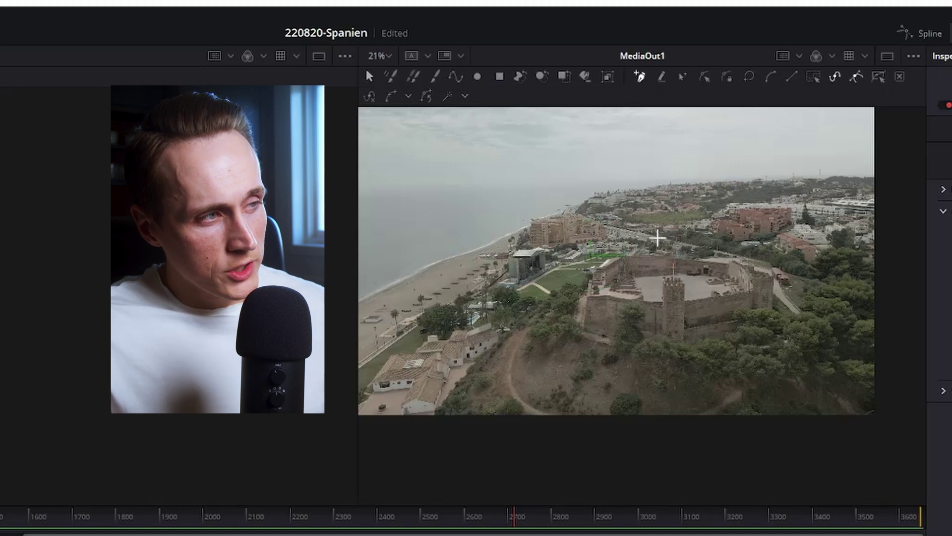
pyautogui.click(639, 245)
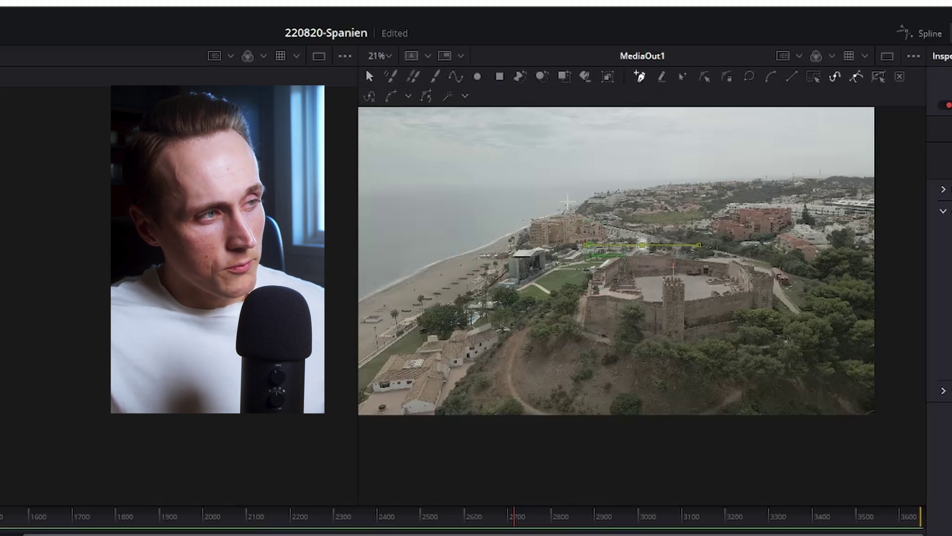
pyautogui.moveTo(544, 192)
pyautogui.mouseDown()
pyautogui.moveTo(521, 207)
pyautogui.moveTo(551, 252)
pyautogui.moveTo(516, 247)
pyautogui.mouseUp()
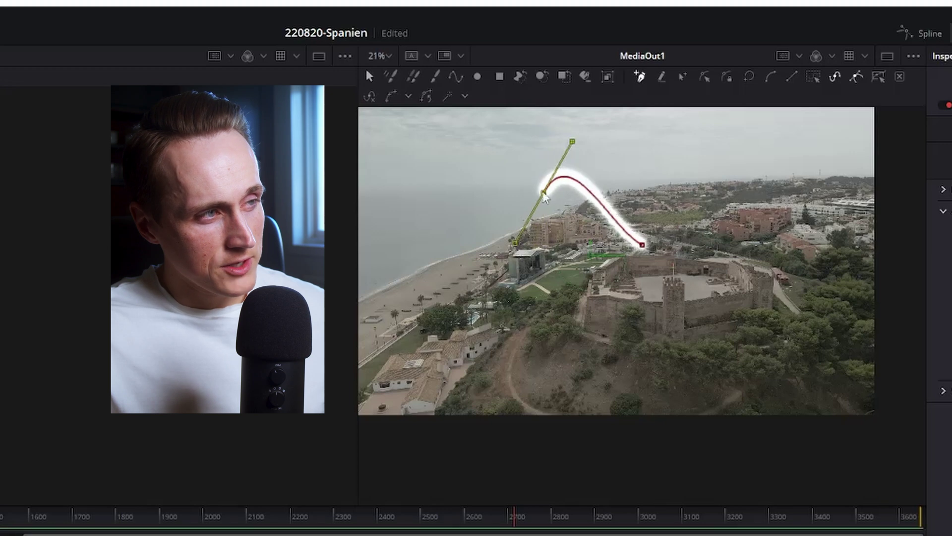
pyautogui.moveTo(544, 194); pyautogui.dragTo(513, 212)
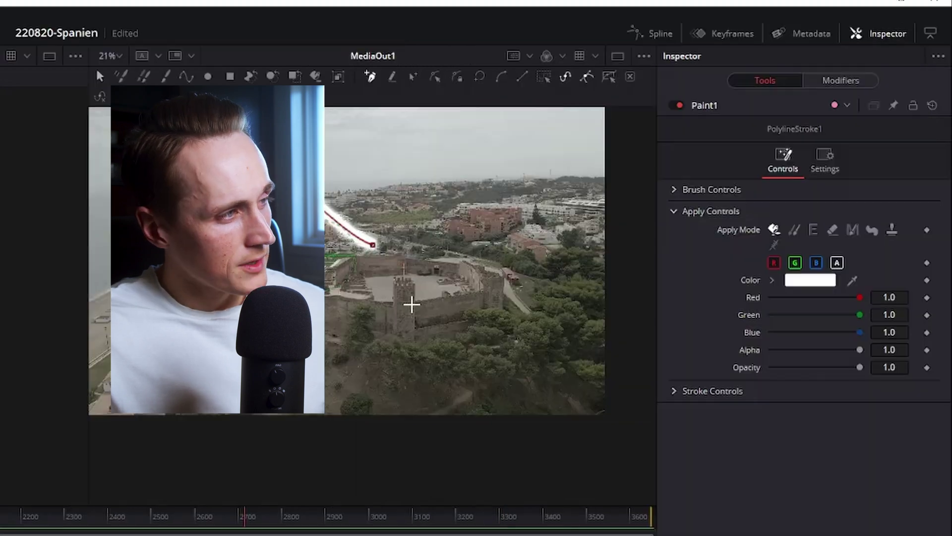
# Expand Brush Controls and reduce the stroke size from 0.02 to 0.015.
pyautogui.click(673, 189)
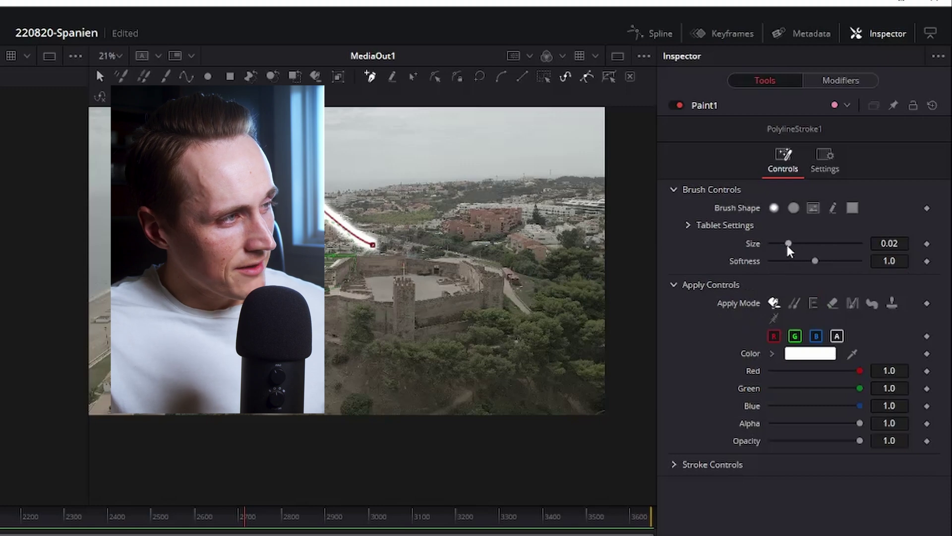
pyautogui.moveTo(788, 243)
pyautogui.mouseDown()
pyautogui.moveTo(777, 245)
pyautogui.moveTo(786, 243)
pyautogui.mouseUp()
pyautogui.click(674, 189)
pyautogui.click(674, 190)
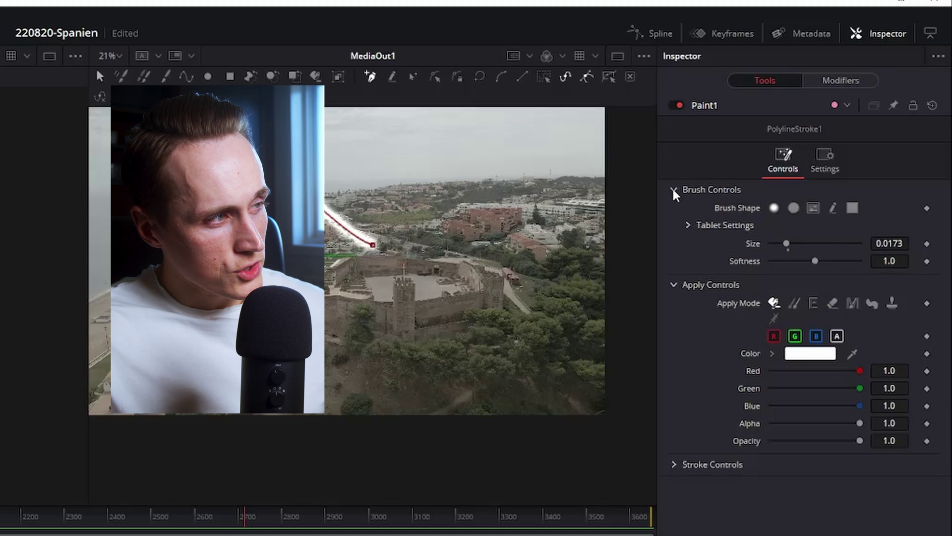
pyautogui.moveTo(787, 244); pyautogui.dragTo(784, 243)
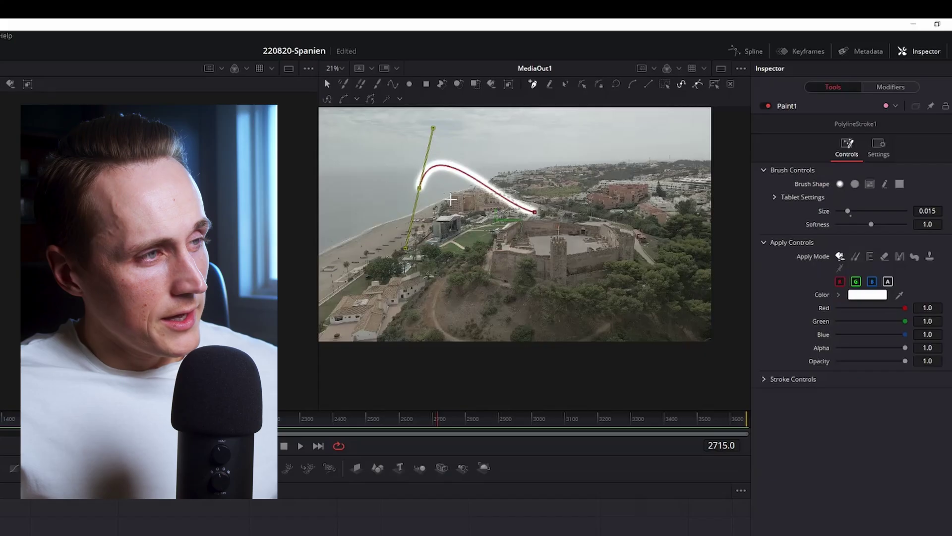
# Add stroke points down the left, below, and up the right of the castle, closing the loop.
pyautogui.click(438, 281)
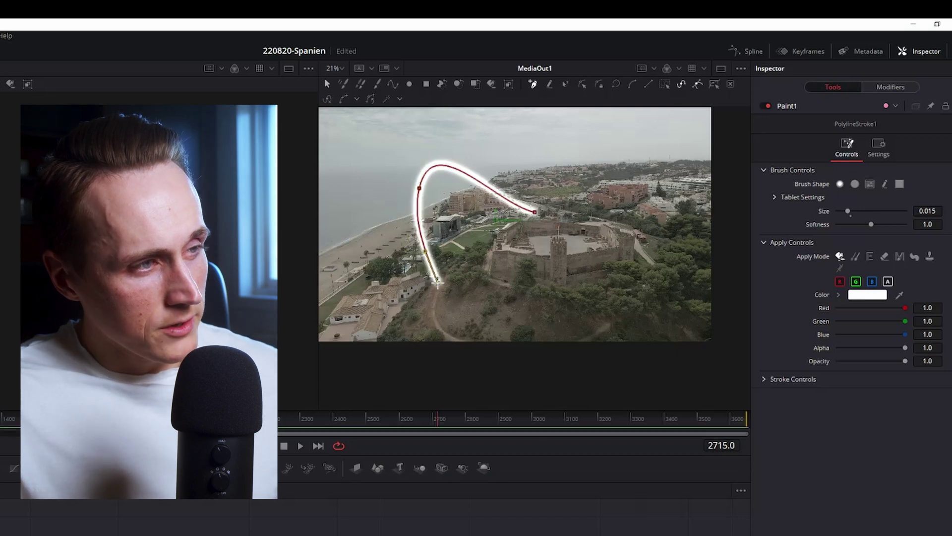
pyautogui.moveTo(438, 281); pyautogui.dragTo(481, 355)
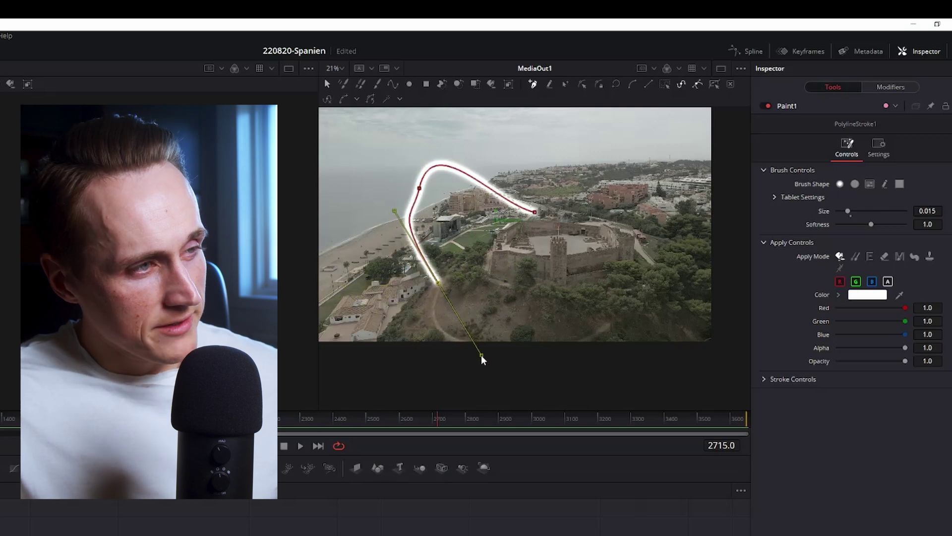
pyautogui.click(524, 325)
pyautogui.click(633, 258)
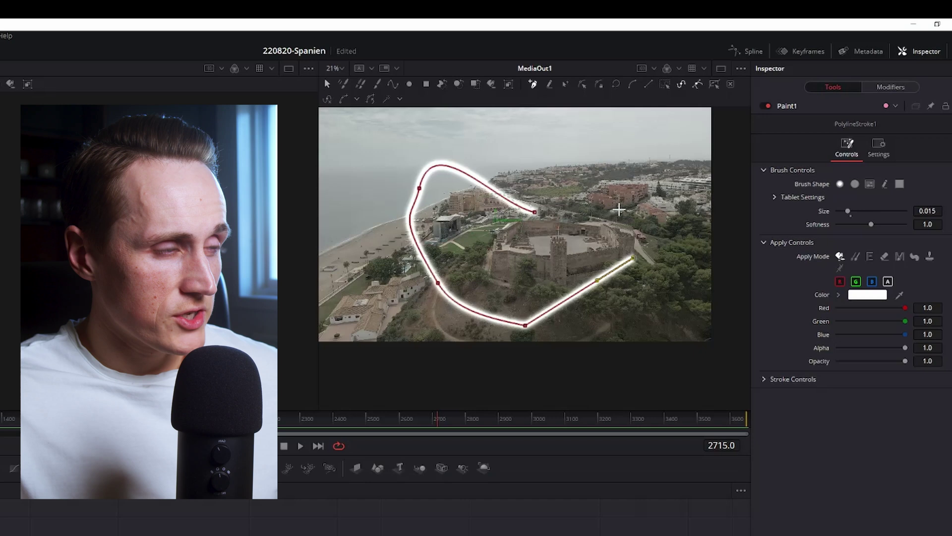
pyautogui.click(645, 168)
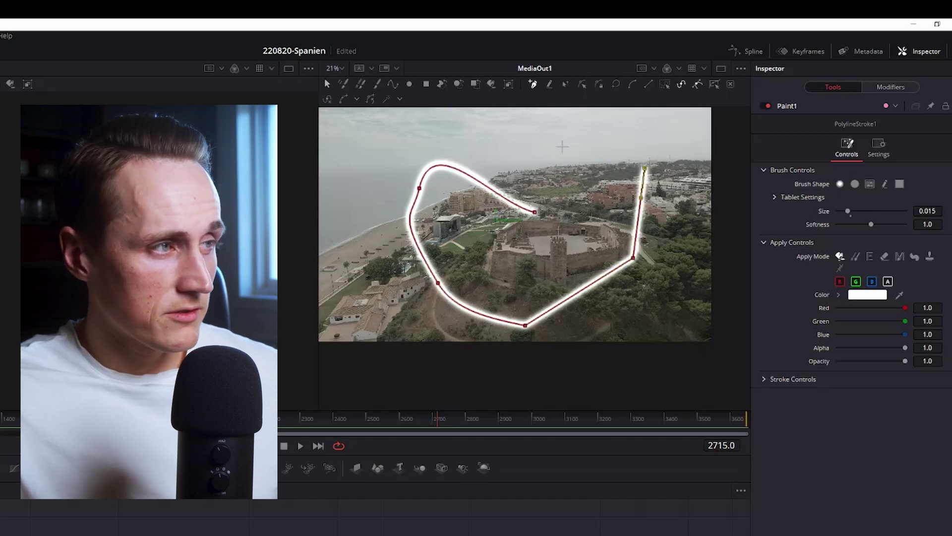
pyautogui.click(582, 140)
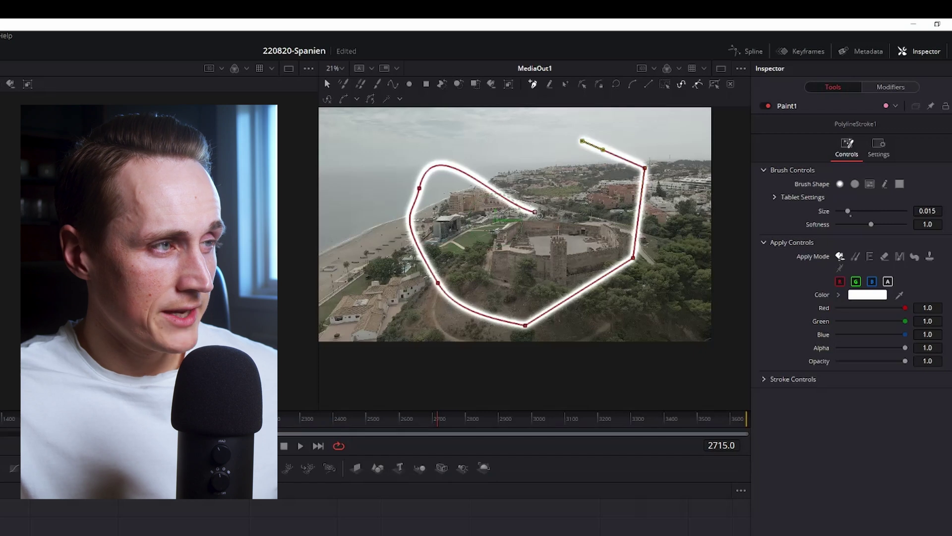
pyautogui.click(534, 213)
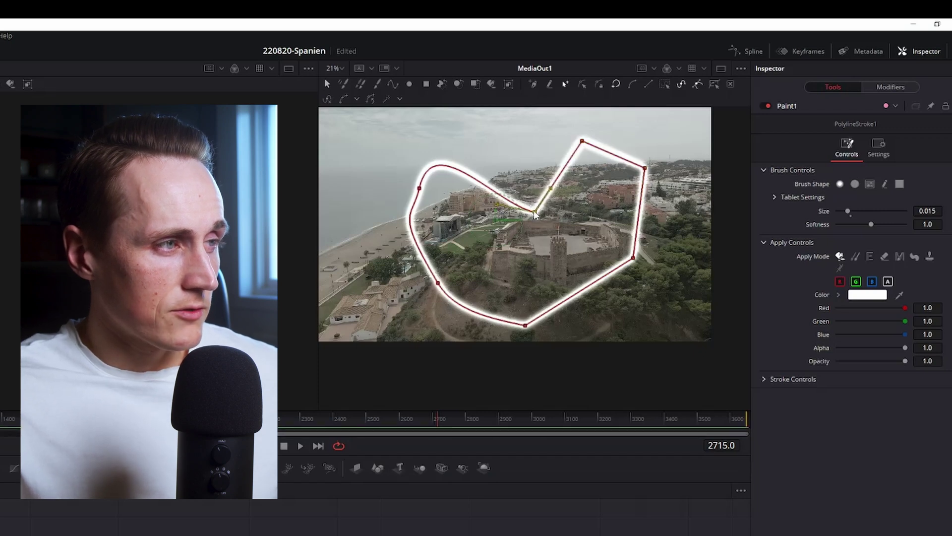
# Round the left lobe, lower the central dip, and delete the extra right-side point.
pyautogui.moveTo(535, 212); pyautogui.dragTo(505, 214)
pyautogui.moveTo(420, 192)
pyautogui.mouseDown()
pyautogui.moveTo(401, 191)
pyautogui.moveTo(382, 214)
pyautogui.moveTo(381, 170)
pyautogui.mouseUp()
pyautogui.click(496, 217)
pyautogui.moveTo(496, 216); pyautogui.dragTo(498, 228)
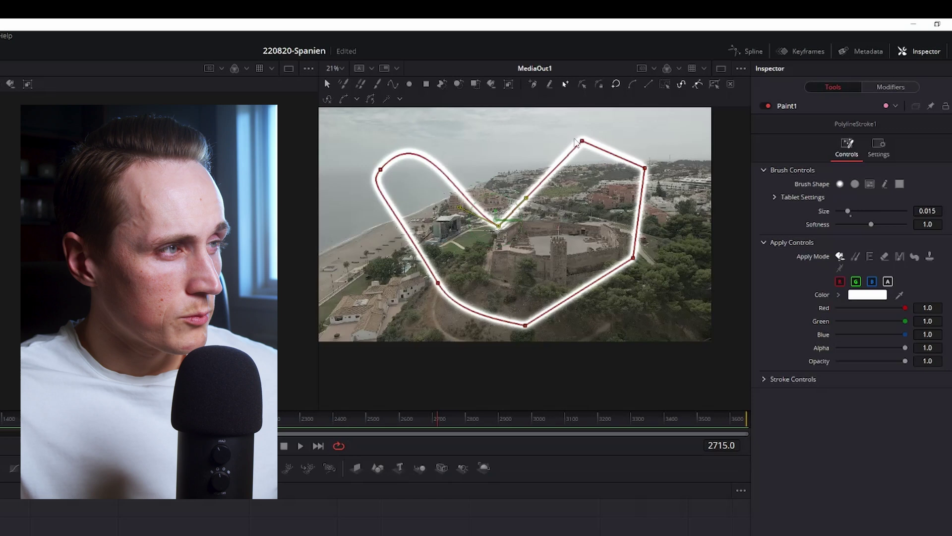
pyautogui.moveTo(582, 142); pyautogui.dragTo(583, 149)
pyautogui.moveTo(644, 169); pyautogui.dragTo(652, 203)
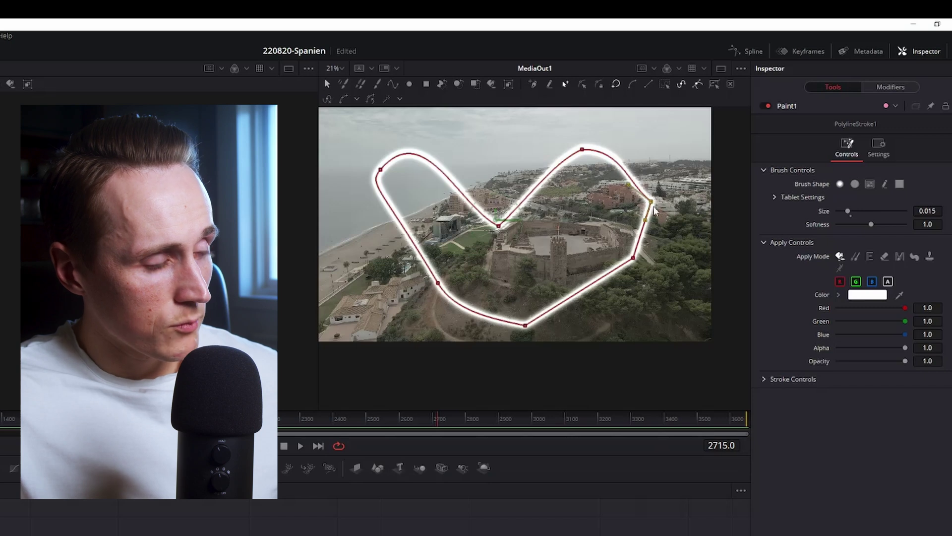
pyautogui.press('Delete')
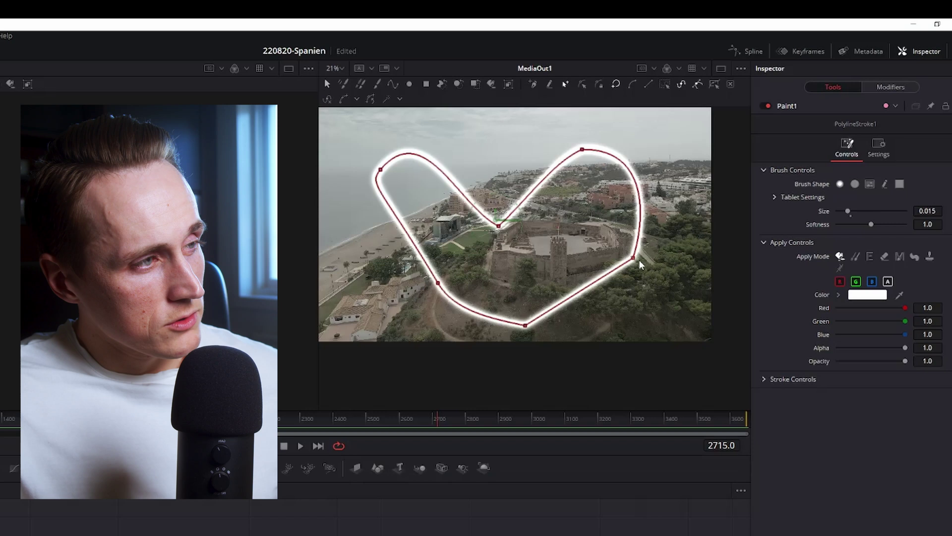
# Reshape the right lobe and adjust the curves so the heart is symmetric over the castle.
pyautogui.moveTo(633, 261); pyautogui.dragTo(645, 199)
pyautogui.click(389, 173)
pyautogui.moveTo(385, 182); pyautogui.dragTo(407, 156)
pyautogui.moveTo(525, 228); pyautogui.dragTo(550, 204)
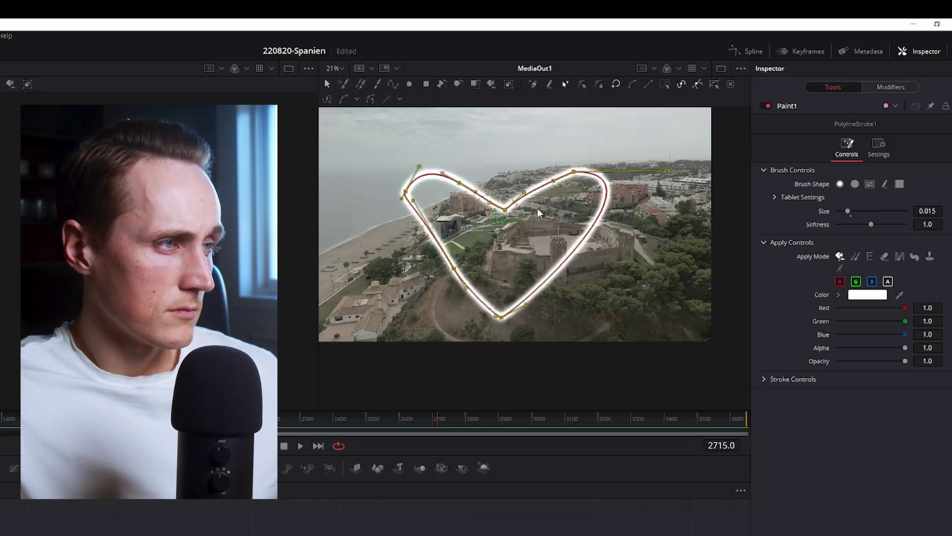
pyautogui.moveTo(407, 156); pyautogui.dragTo(457, 151)
pyautogui.moveTo(631, 176); pyautogui.dragTo(622, 151)
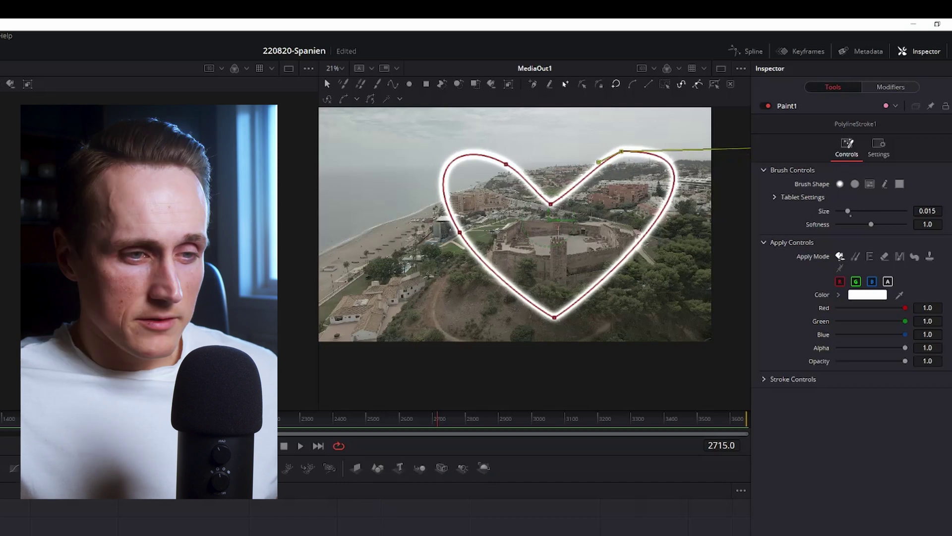
# Set the stroke's Write On end to 0.0 in Stroke Controls and keyframe it.
pyautogui.hotkey('ctrl', 'k')
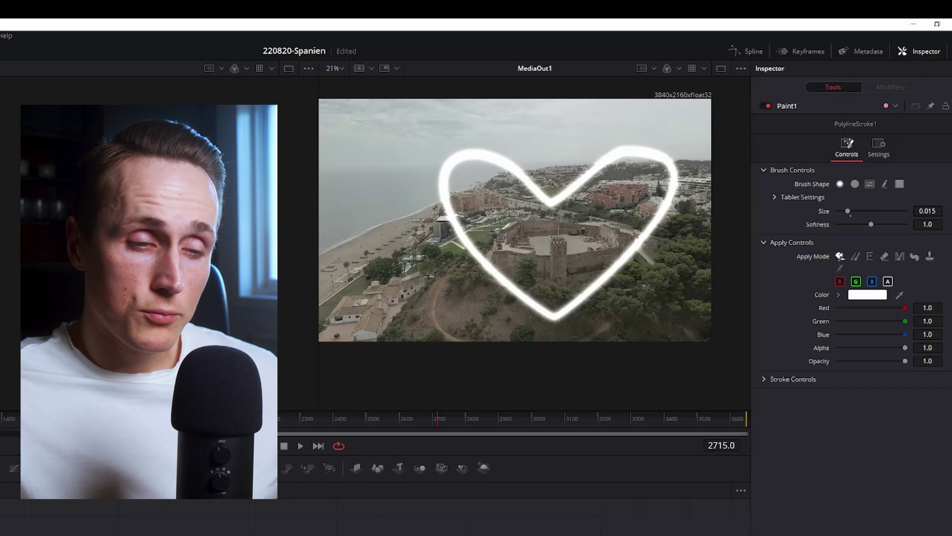
pyautogui.hotkey('ctrl', 'k')
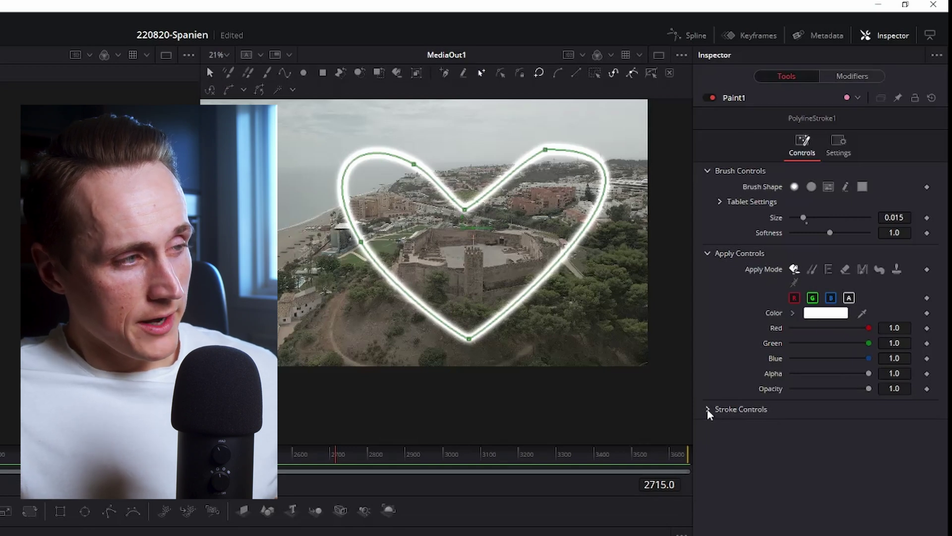
pyautogui.click(707, 410)
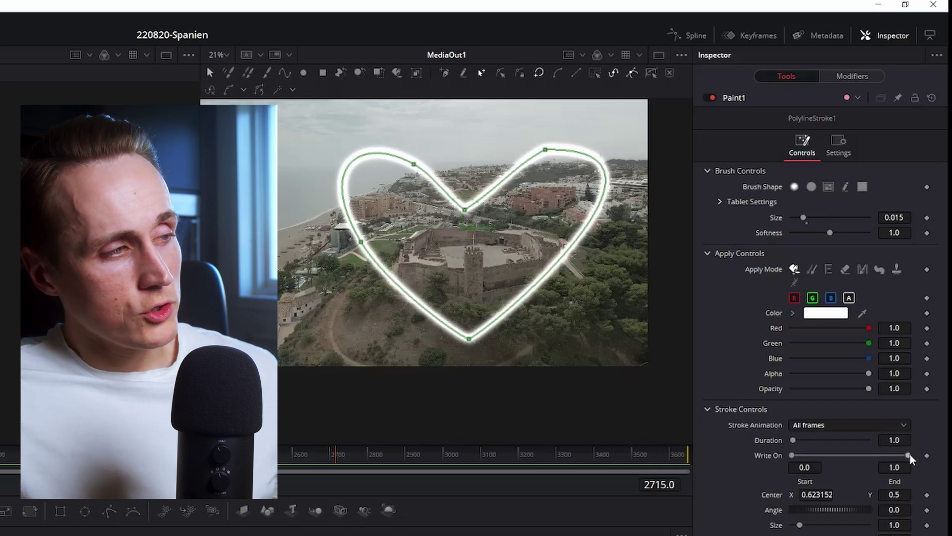
pyautogui.moveTo(910, 459); pyautogui.dragTo(796, 463)
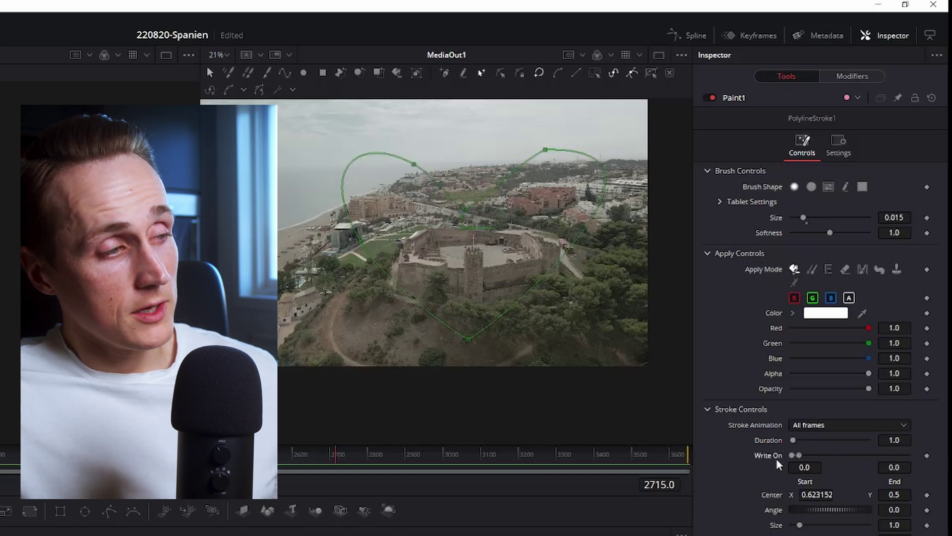
pyautogui.click(927, 455)
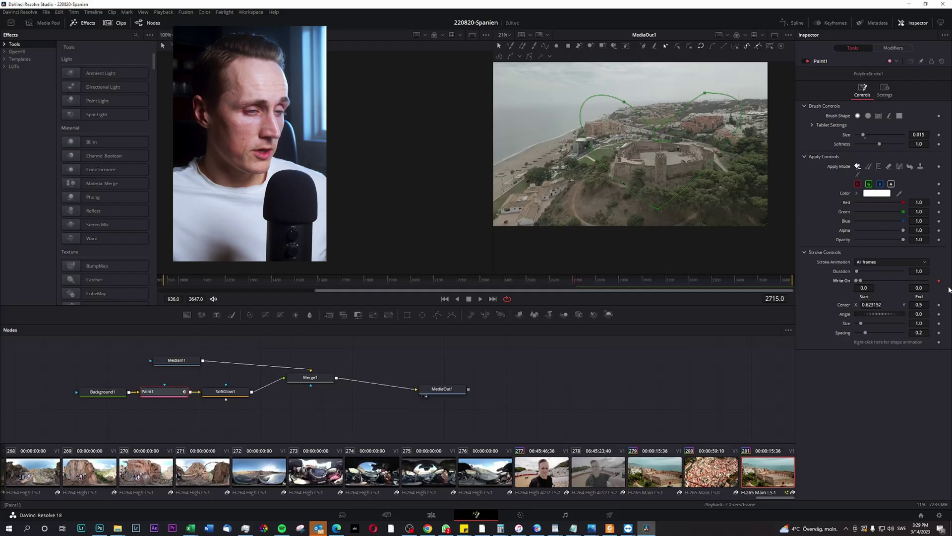
# Play to frame 2804 and raise Write On end to 1.0, adding a second keyframe.
pyautogui.press('space')
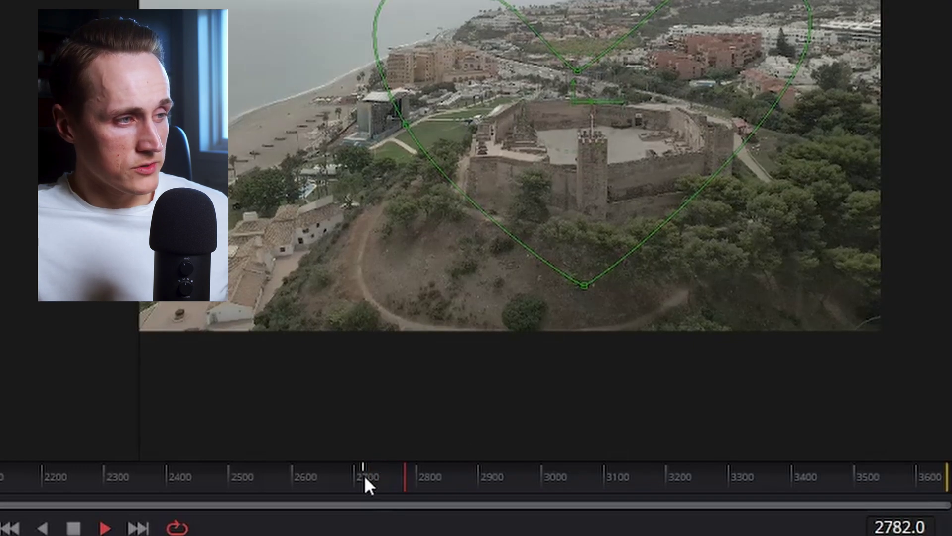
pyautogui.press('space')
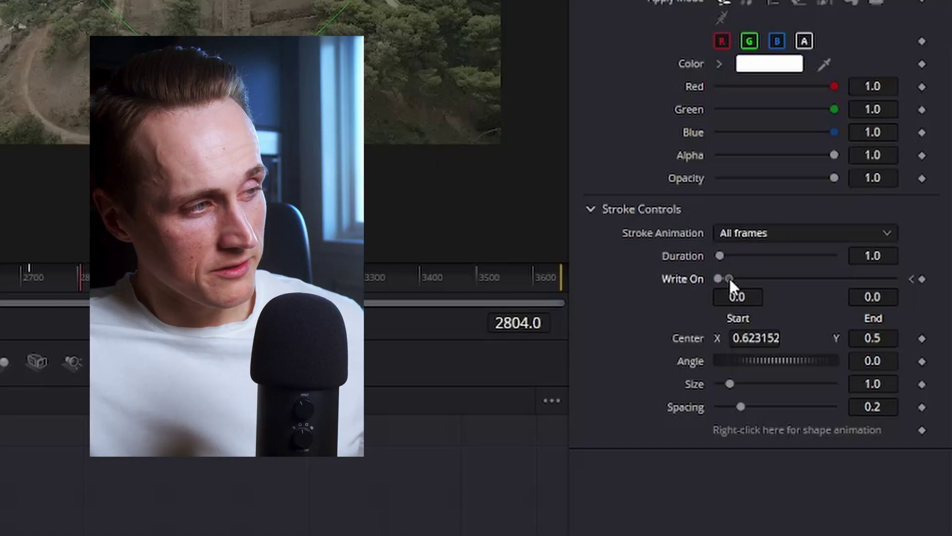
pyautogui.moveTo(861, 281); pyautogui.dragTo(863, 280)
pyautogui.moveTo(735, 277); pyautogui.dragTo(926, 297)
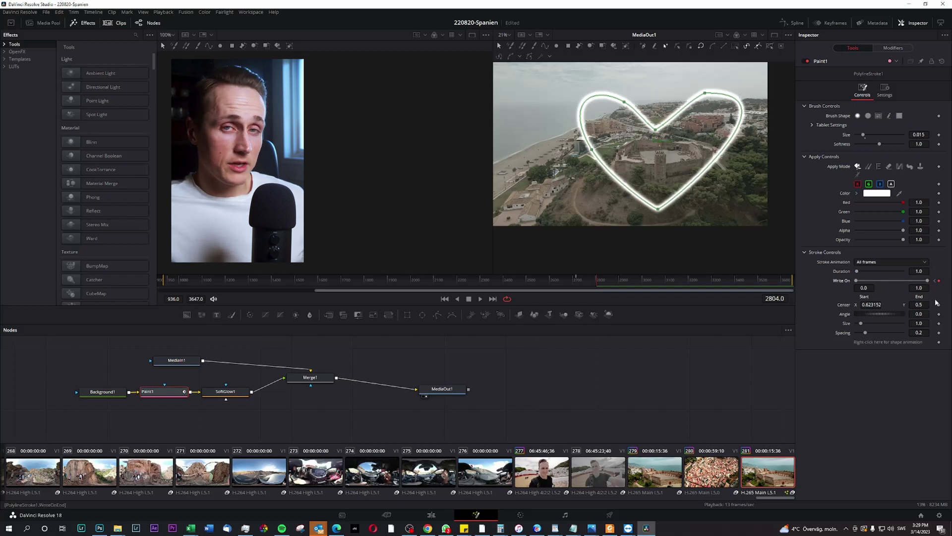
pyautogui.moveTo(597, 283); pyautogui.dragTo(595, 280)
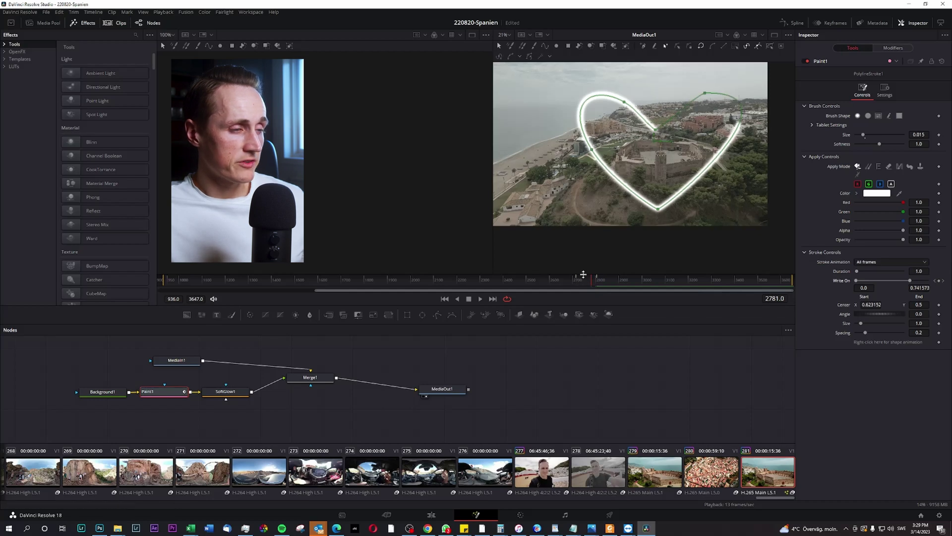
pyautogui.click(577, 282)
pyautogui.click(577, 283)
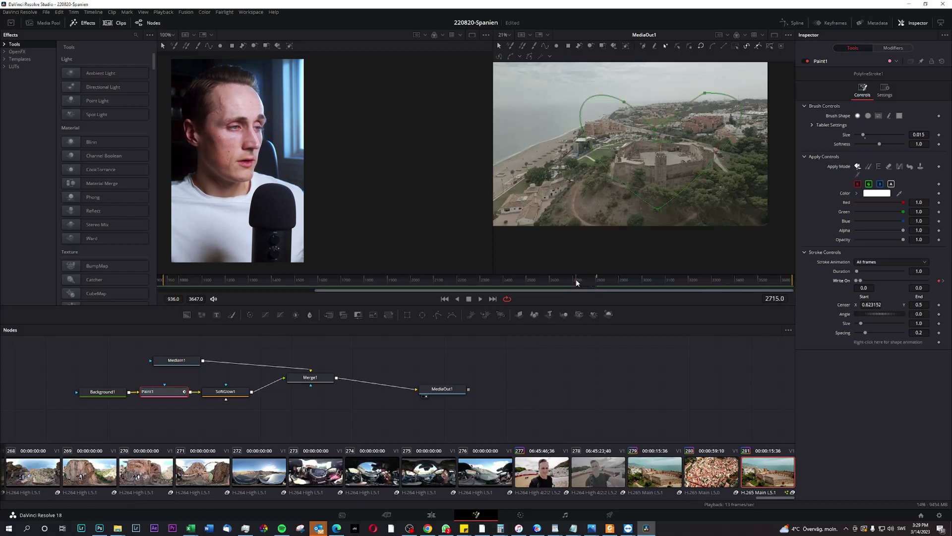
pyautogui.press('space')
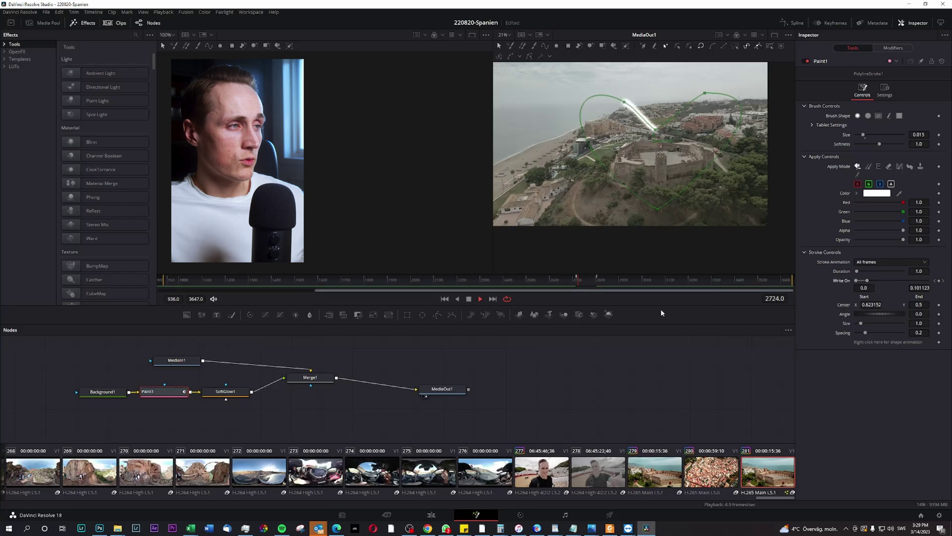